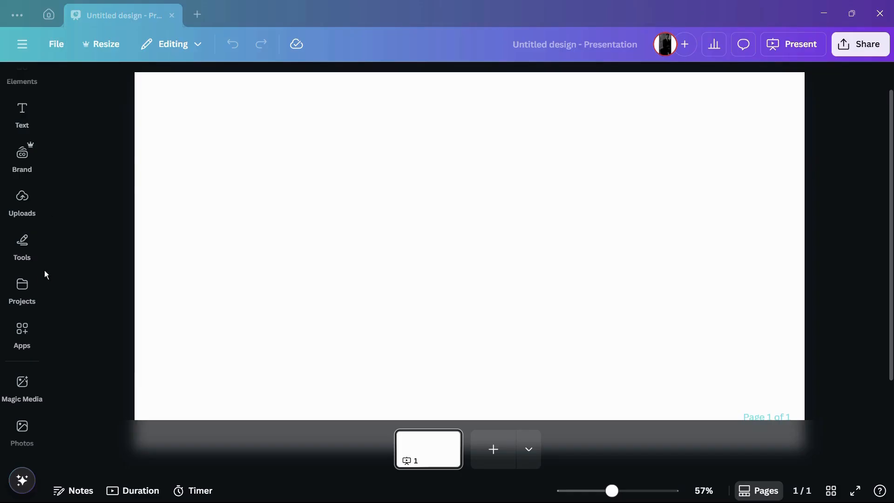
# - Find the Brandfetch Logo app by searching the apps for "brandfetch" and open it
pyautogui.click(22, 286)
pyautogui.click(24, 336)
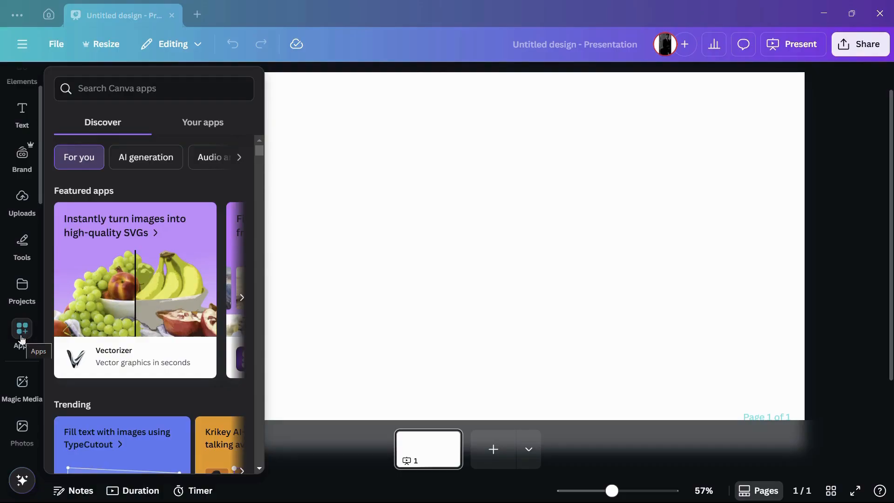
pyautogui.click(110, 90)
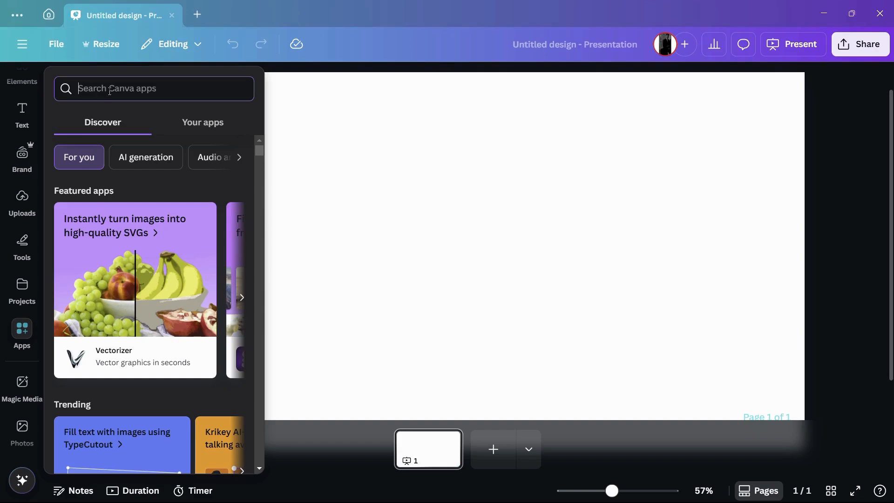
pyautogui.write('brand')
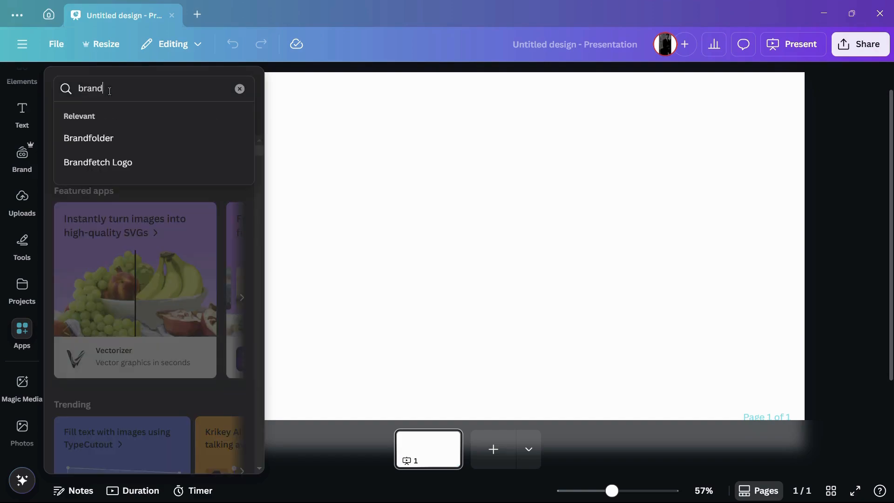
pyautogui.write('fetch')
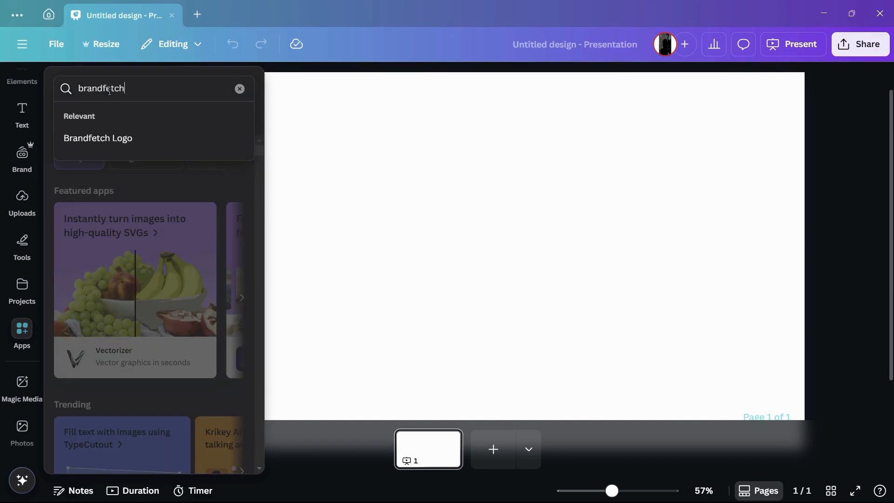
pyautogui.click(106, 139)
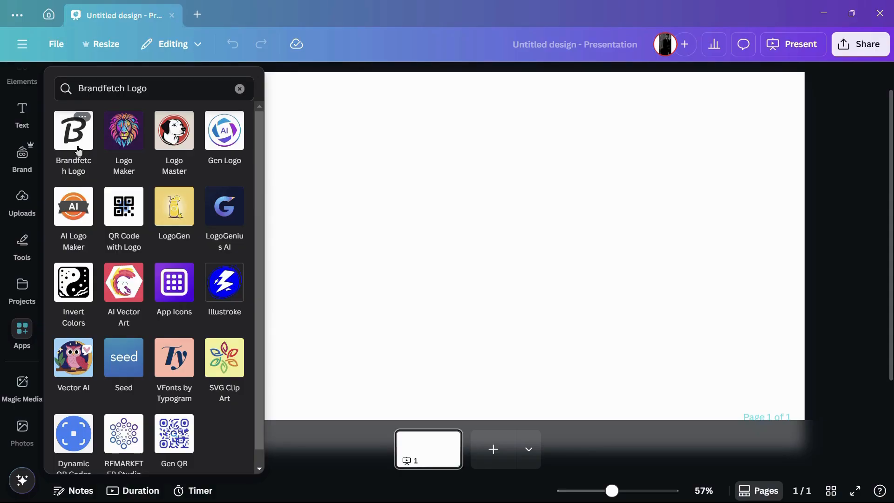
pyautogui.click(78, 147)
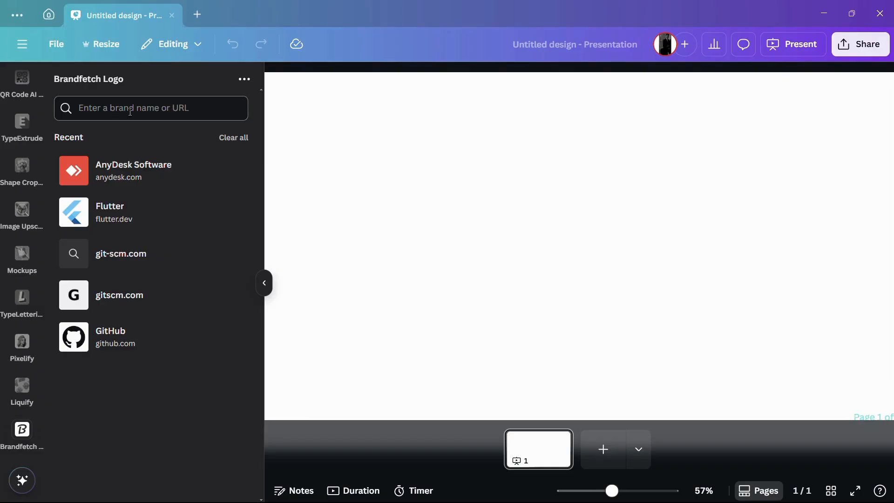
# - Search the brands for "facbook", add the blue wordmark from facbook.com to the page, and shrink it from its upper-left corner
pyautogui.click(131, 111)
pyautogui.write('fac')
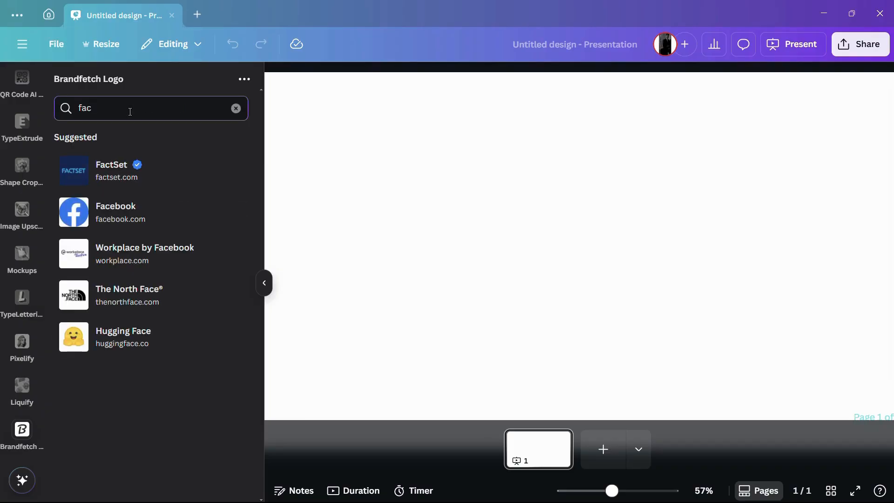
pyautogui.write('book')
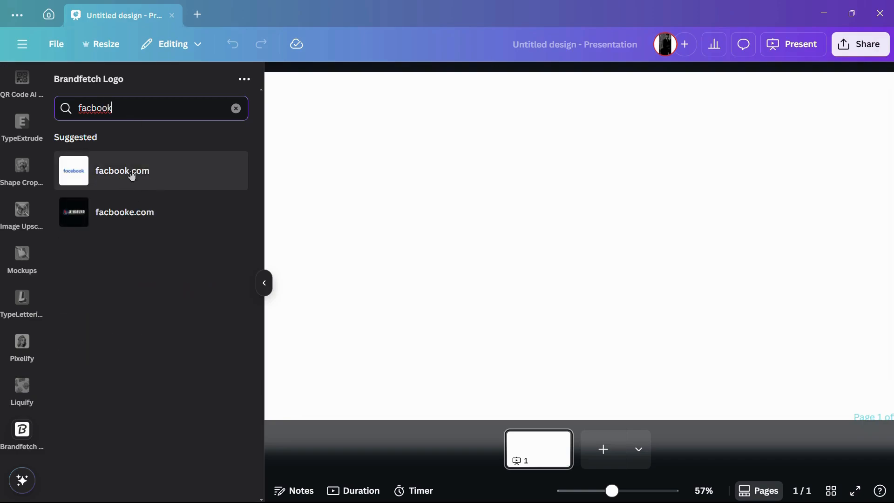
pyautogui.click(141, 182)
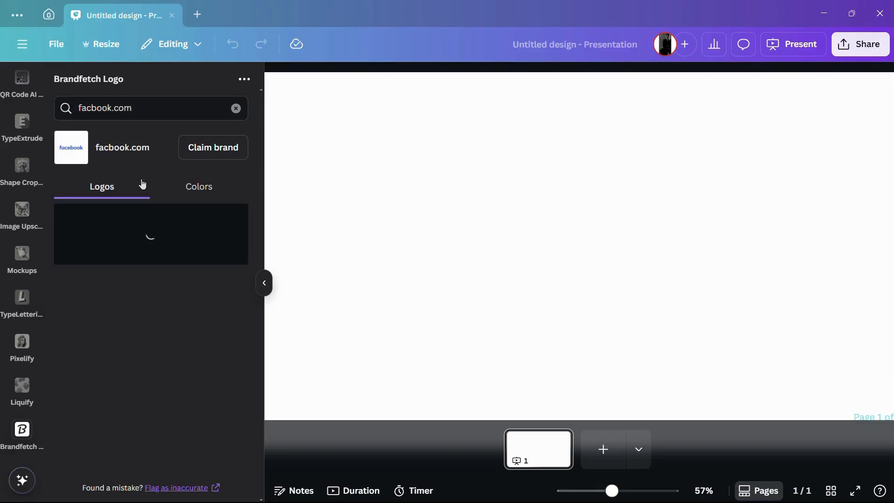
pyautogui.click(166, 241)
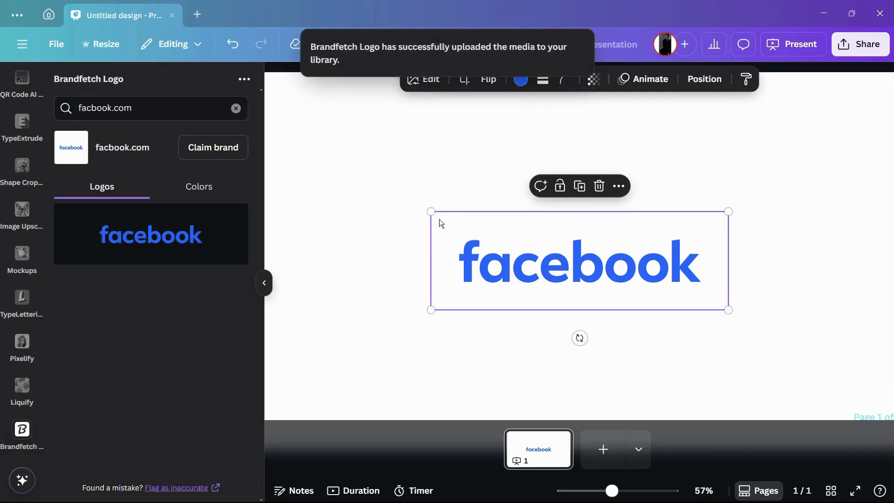
pyautogui.scroll(-3, 432, 212)
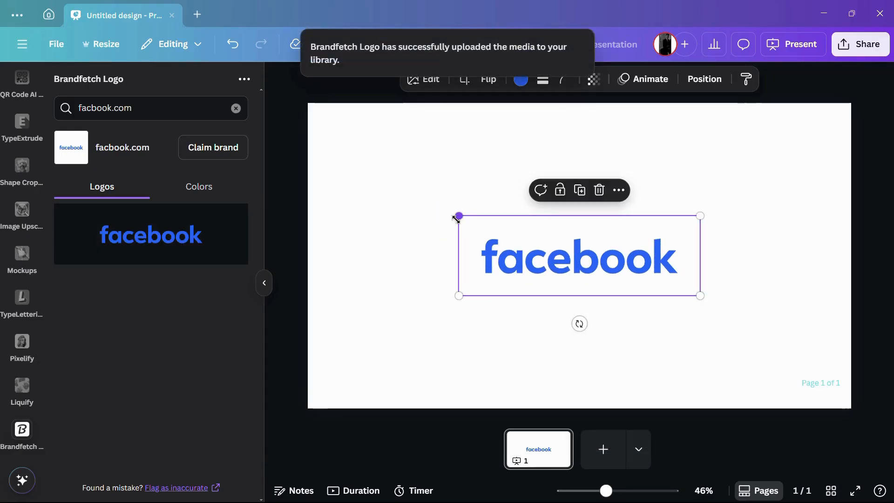
pyautogui.moveTo(458, 217); pyautogui.dragTo(515, 235)
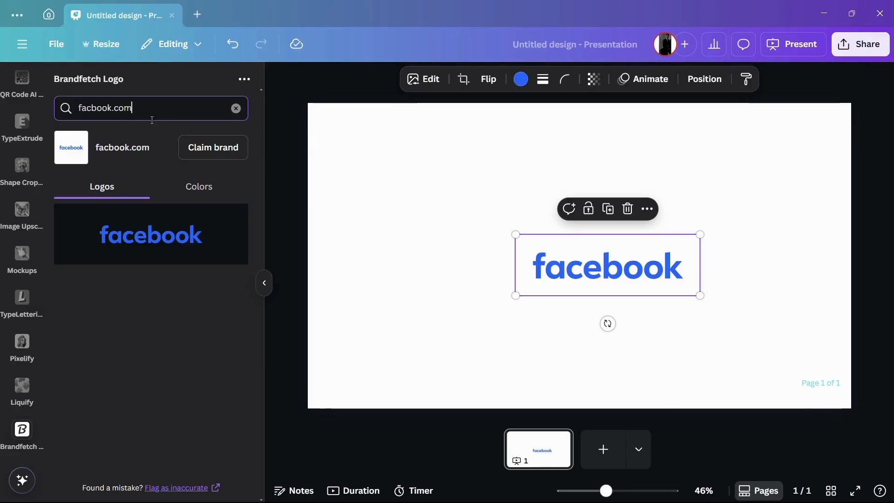
# - Replace the brand search text with "instagram"
pyautogui.press('BackSpace')
pyautogui.press('BackSpace')
pyautogui.press('BackSpace')
pyautogui.press('BackSpace')
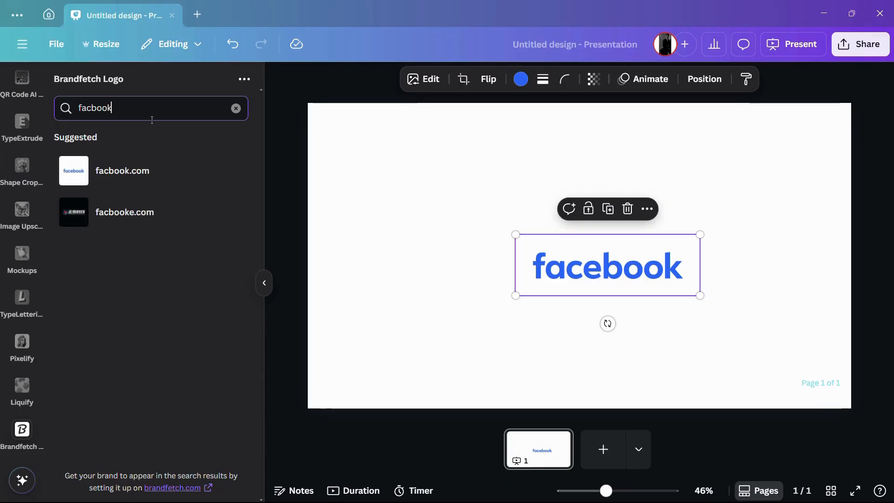
pyautogui.press('BackSpace')
pyautogui.press('BackSpace')
pyautogui.press('BackSpace')
pyautogui.press('BackSpace')
pyautogui.press('BackSpace')
pyautogui.press('BackSpace')
pyautogui.press('BackSpace')
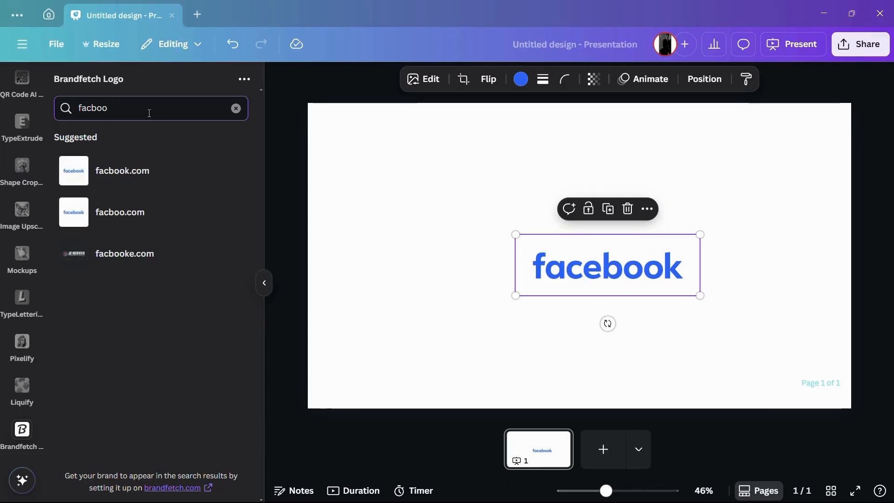
pyautogui.write('instagram')
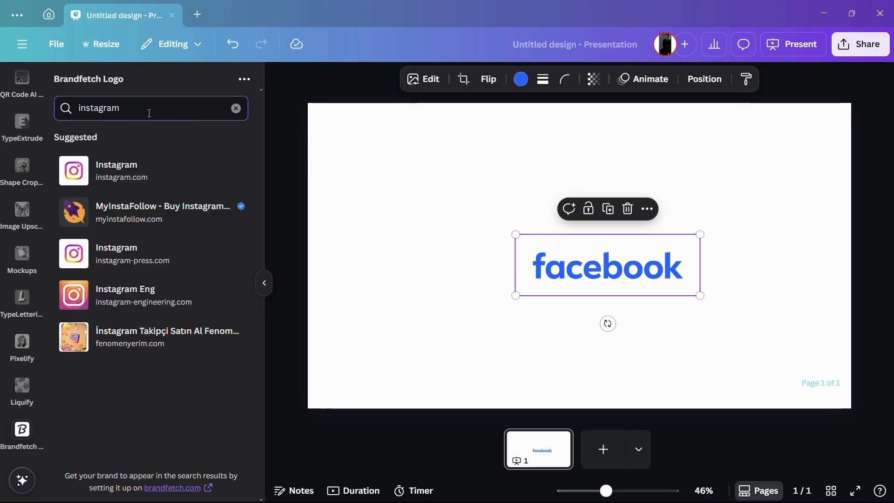
# - Add the rounded gradient logo with the white camera from instagram.com and place it in the page's upper-left area
pyautogui.click(143, 173)
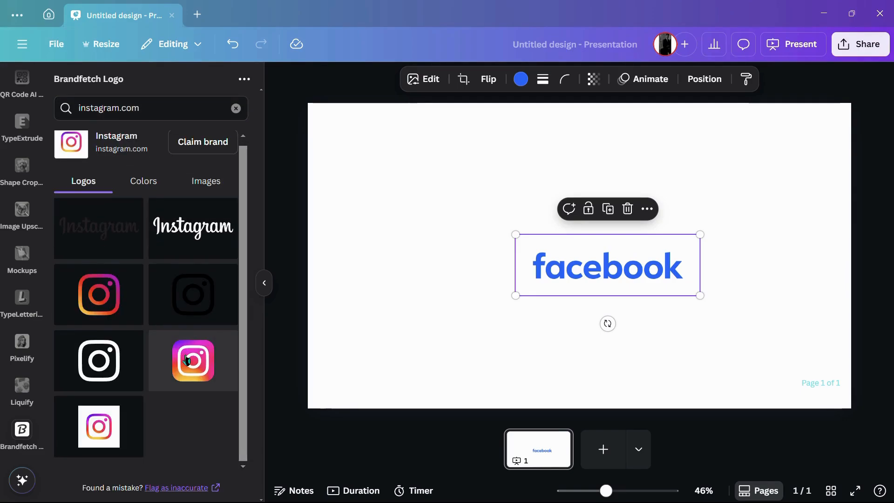
pyautogui.click(192, 362)
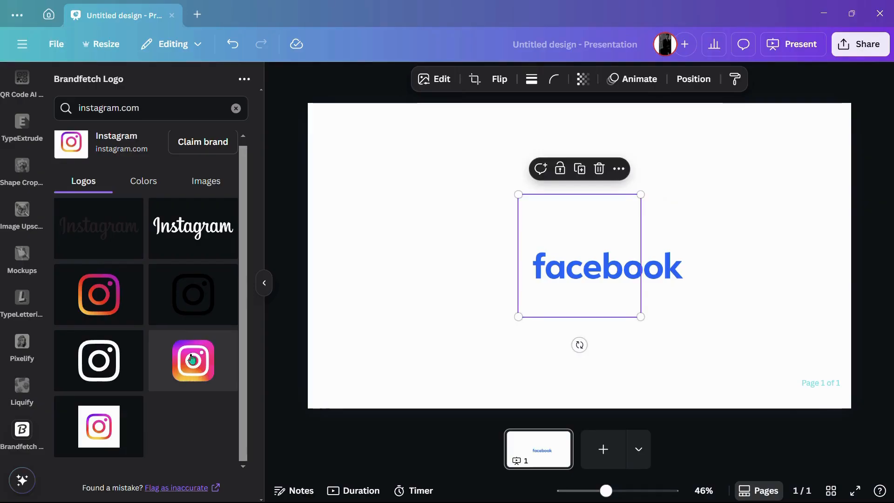
pyautogui.moveTo(528, 233); pyautogui.dragTo(369, 177)
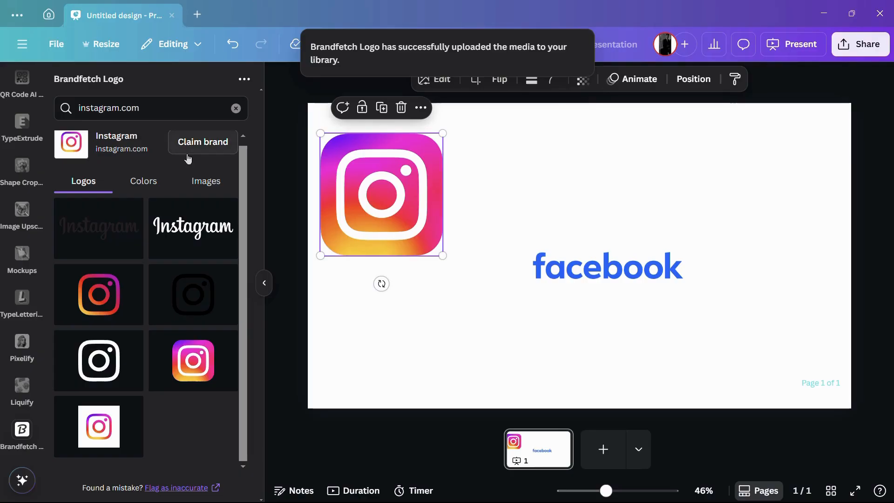
# - Search the brands for "snapchat", add the rounded yellow ghost logo from snapchat.com, and place it in the page's upper-right area
pyautogui.tripleClick(147, 116)
pyautogui.press('BackSpace')
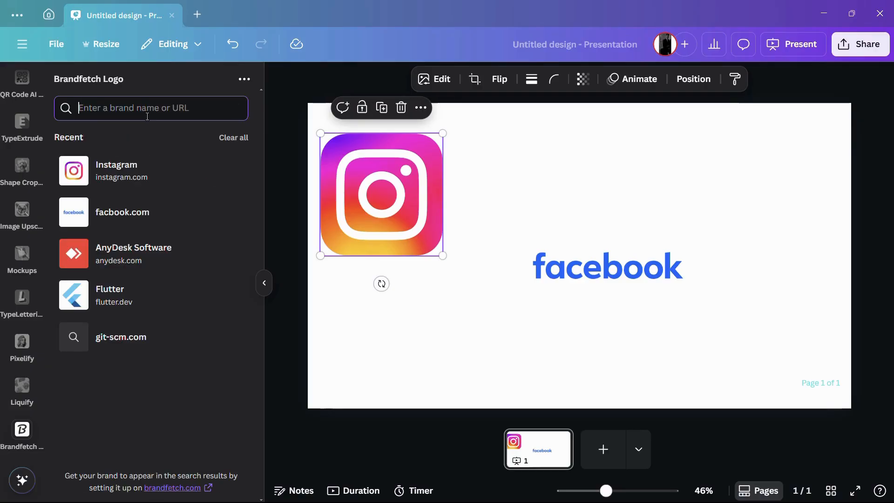
pyautogui.write('sn')
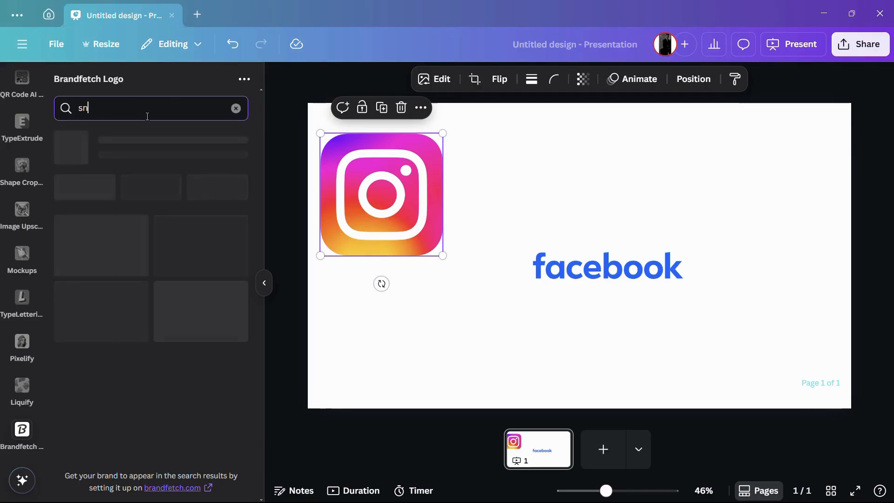
pyautogui.write('apchat')
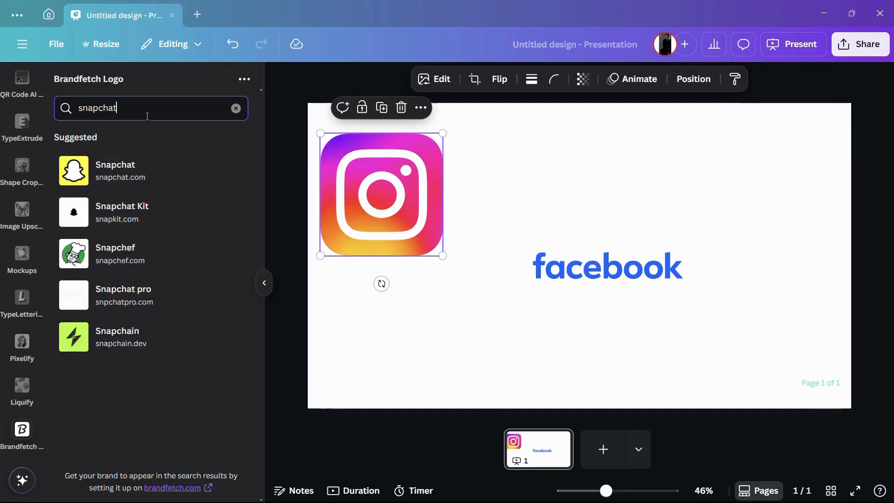
pyautogui.click(149, 173)
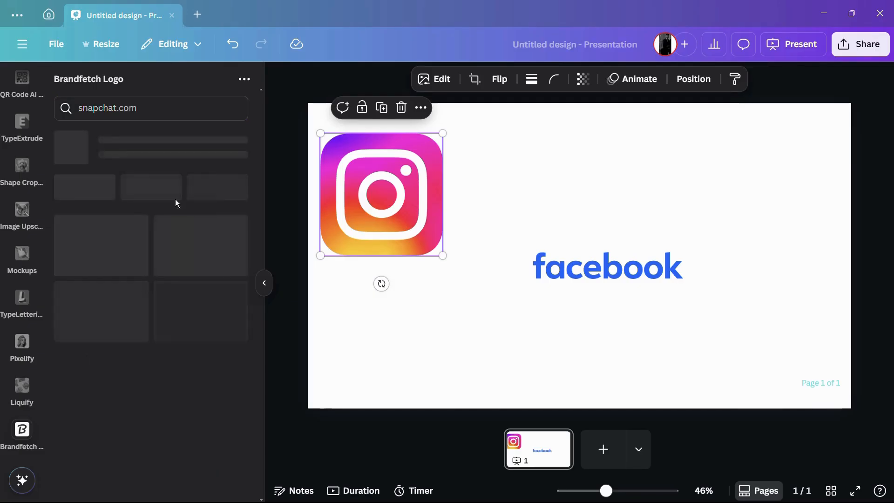
pyautogui.click(122, 318)
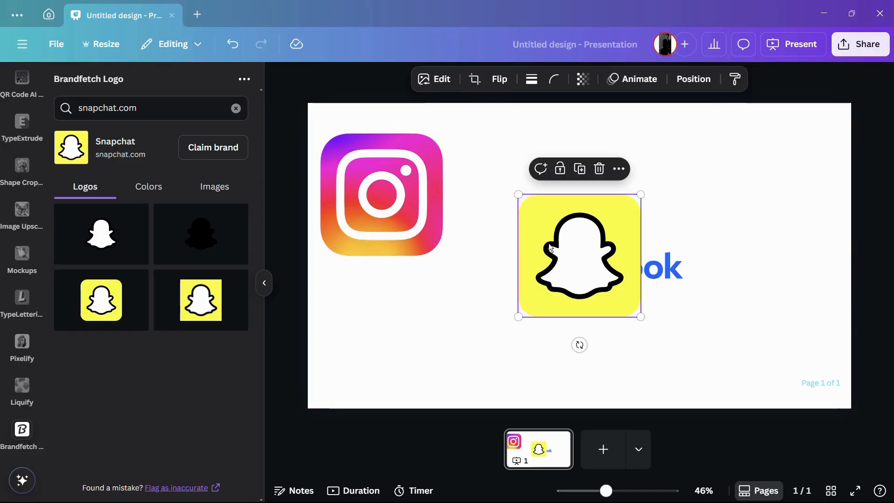
pyautogui.moveTo(549, 243); pyautogui.dragTo(724, 186)
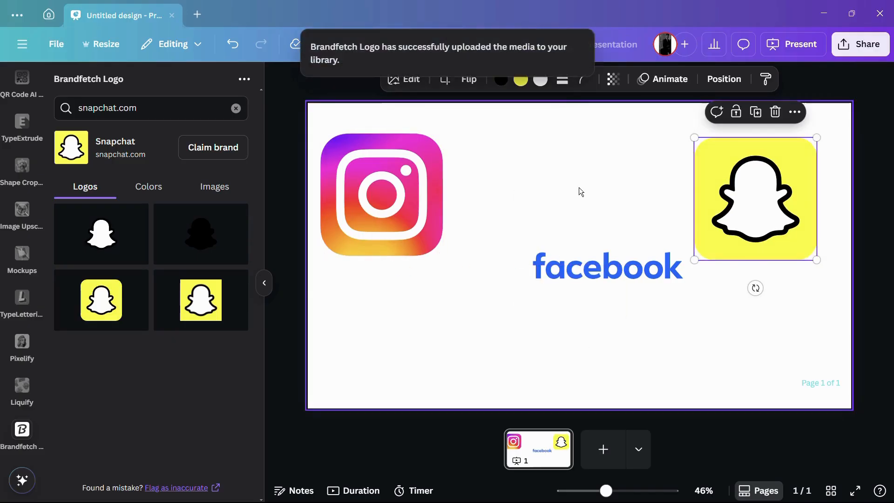